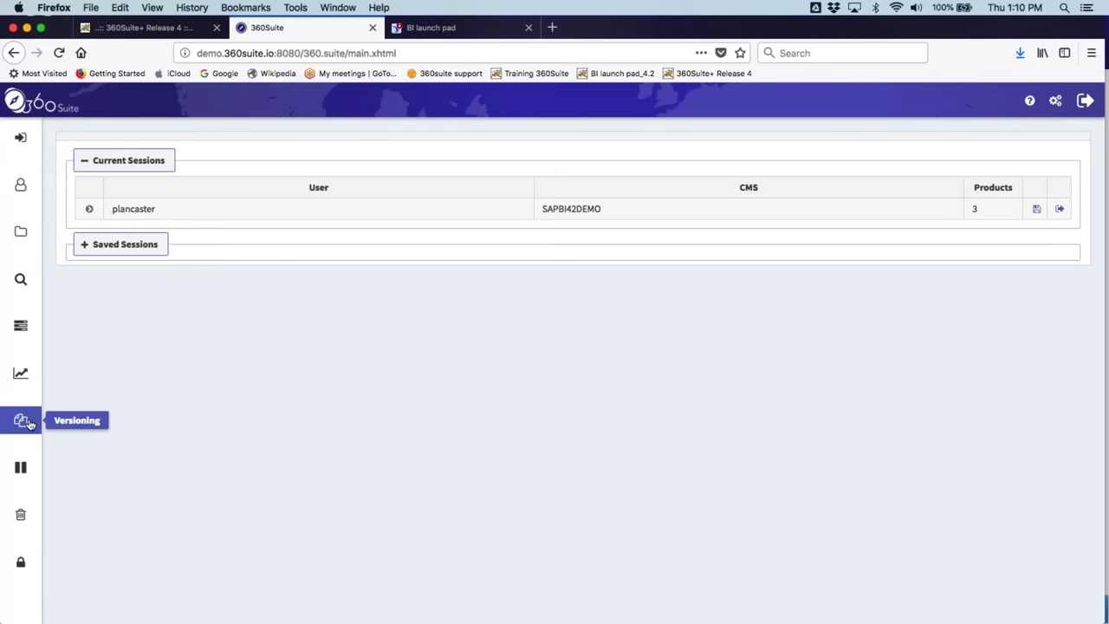
# Go to the Versioning Package list and select the Q2 2018 package.
pyautogui.click(27, 422)
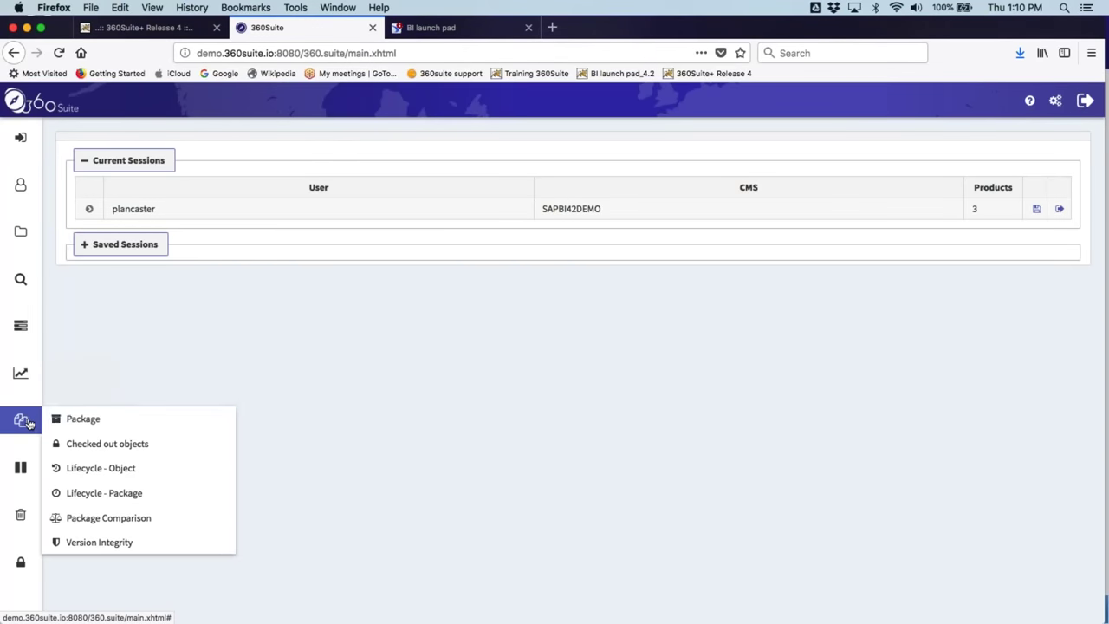
pyautogui.click(80, 420)
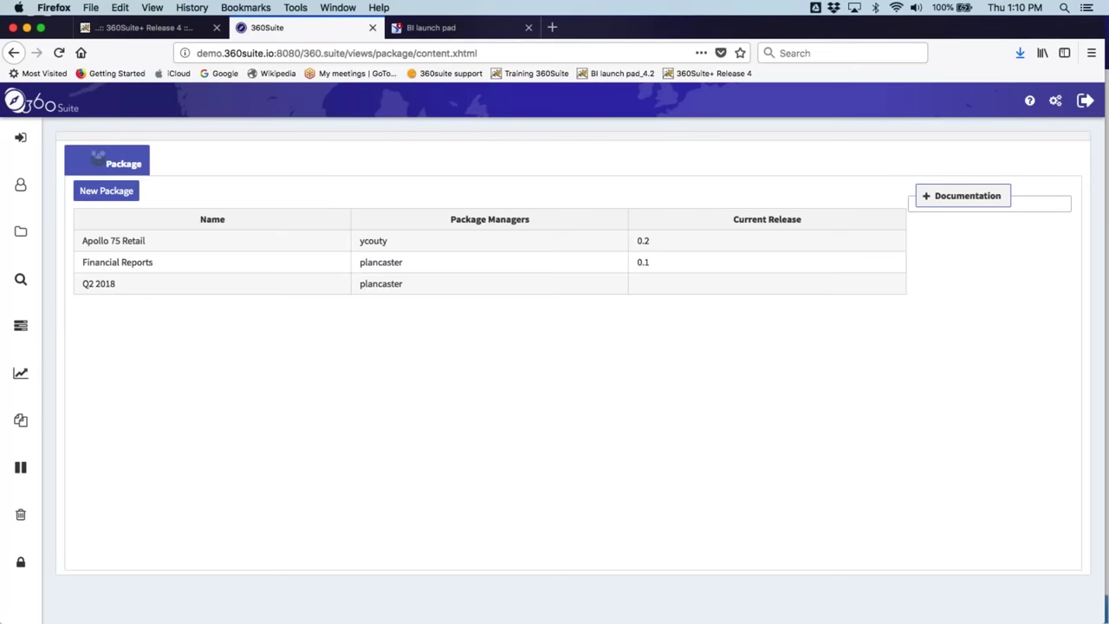
pyautogui.click(186, 290)
pyautogui.rightClick(186, 290)
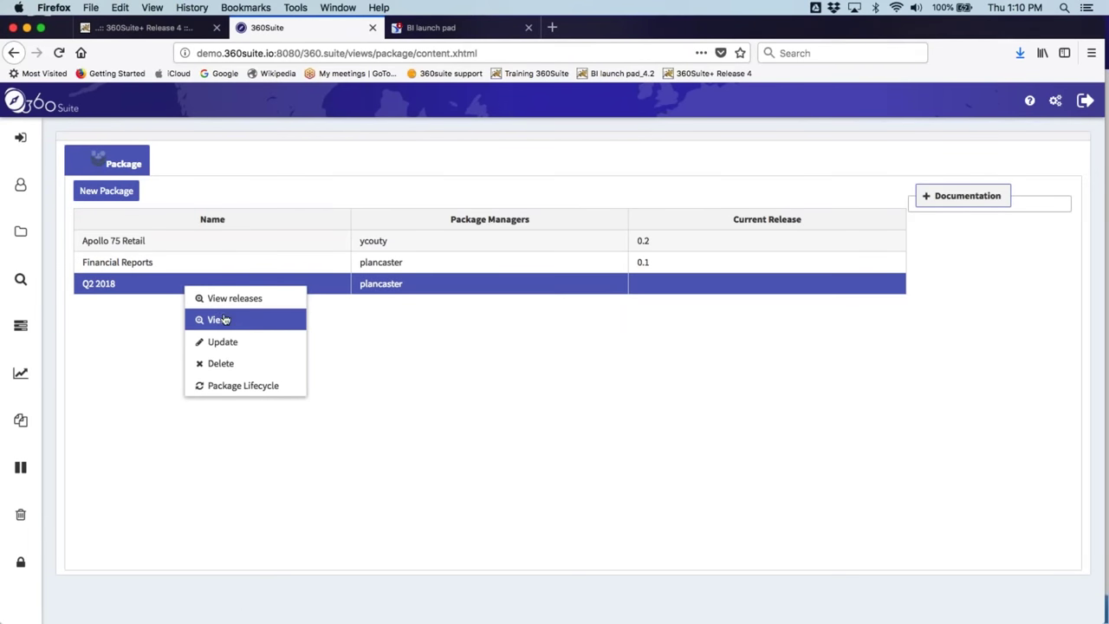
# View the documents and universes in Q2 2018, then close the Update Package dialog.
pyautogui.click(255, 322)
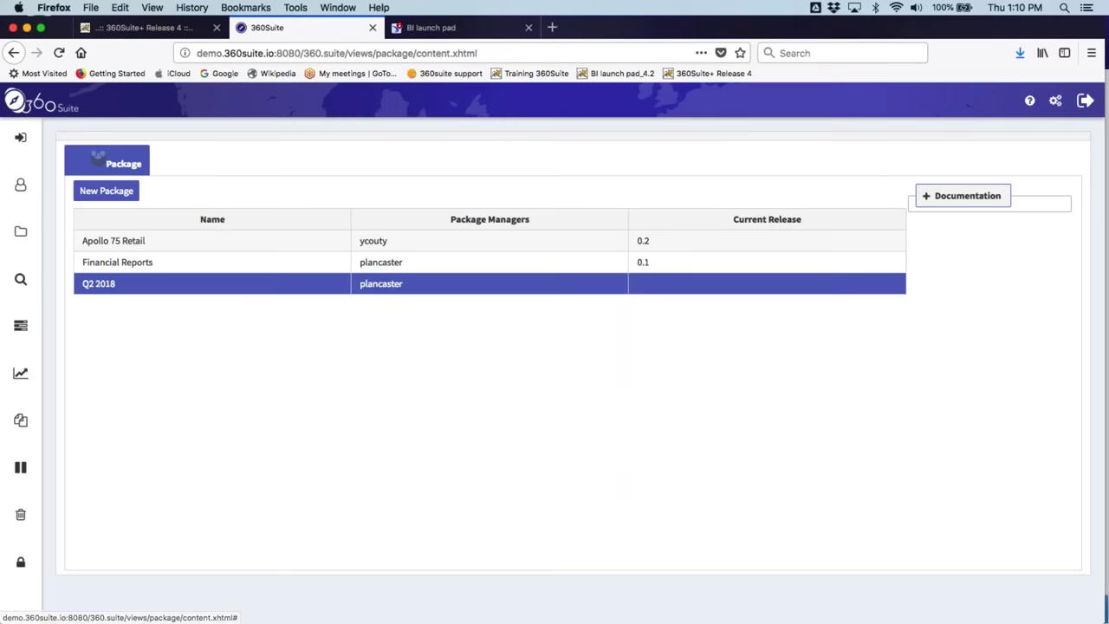
pyautogui.click(870, 150)
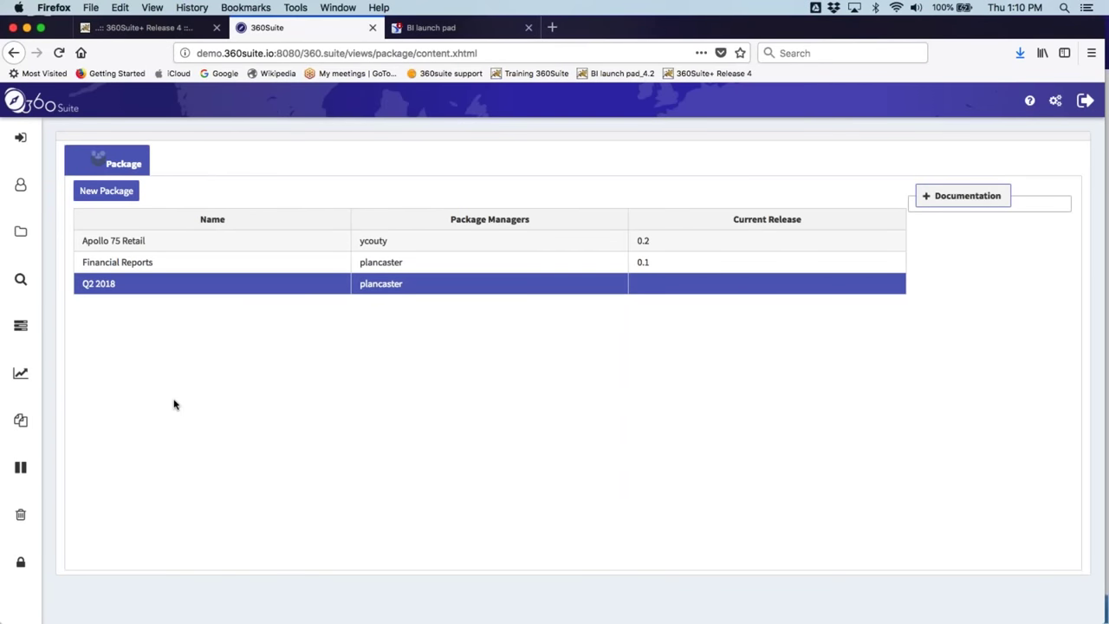
pyautogui.click(20, 231)
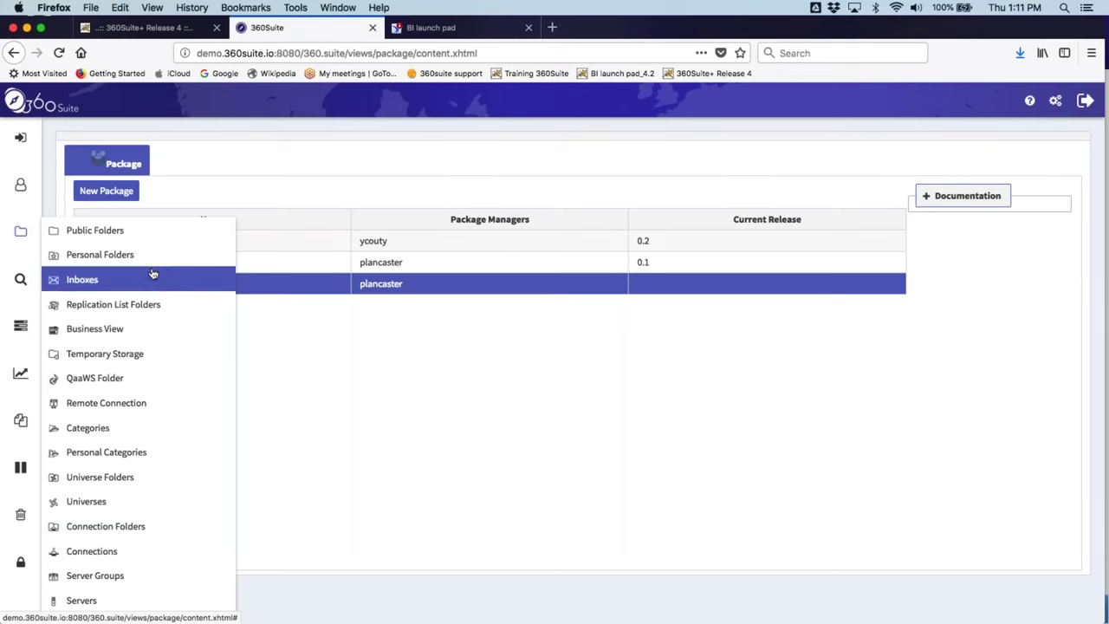
# Open the objects of the Examples Cast and Bind public folder.
pyautogui.click(139, 234)
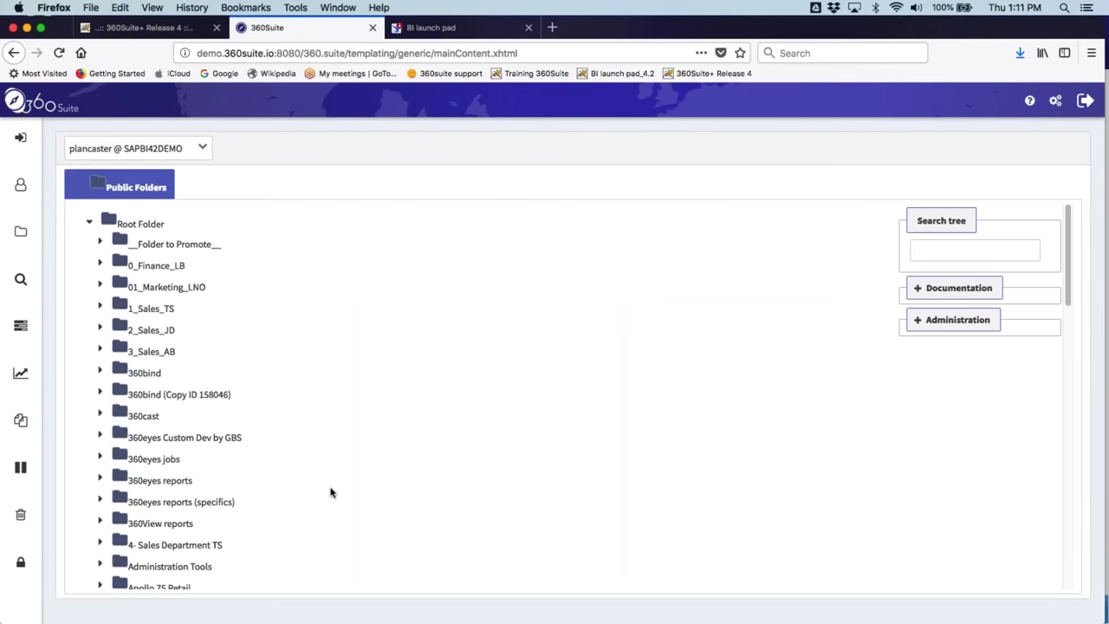
pyautogui.scroll(-5, 269, 485)
pyautogui.scroll(-5, 269, 485)
pyautogui.click(213, 523)
pyautogui.rightClick(212, 525)
pyautogui.click(246, 358)
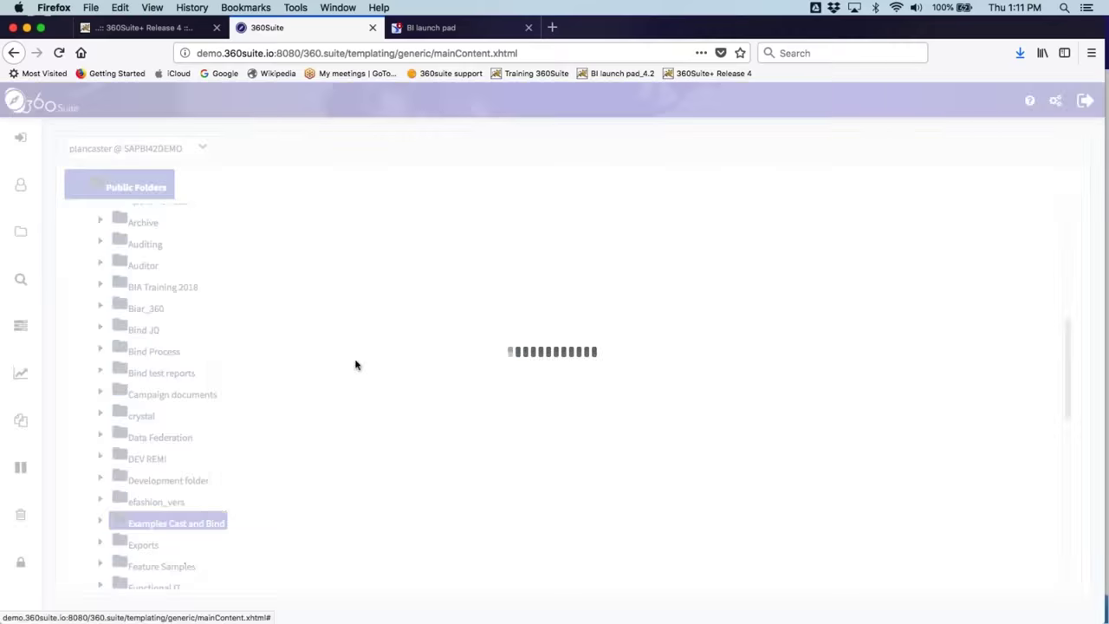
# Select Sales Revenue_Cast, which shows version 0.0.a in package Q2 2018.
pyautogui.click(321, 285)
pyautogui.keyDown('shift'); pyautogui.click(322, 303); pyautogui.keyUp('shift')
pyautogui.click(322, 285)
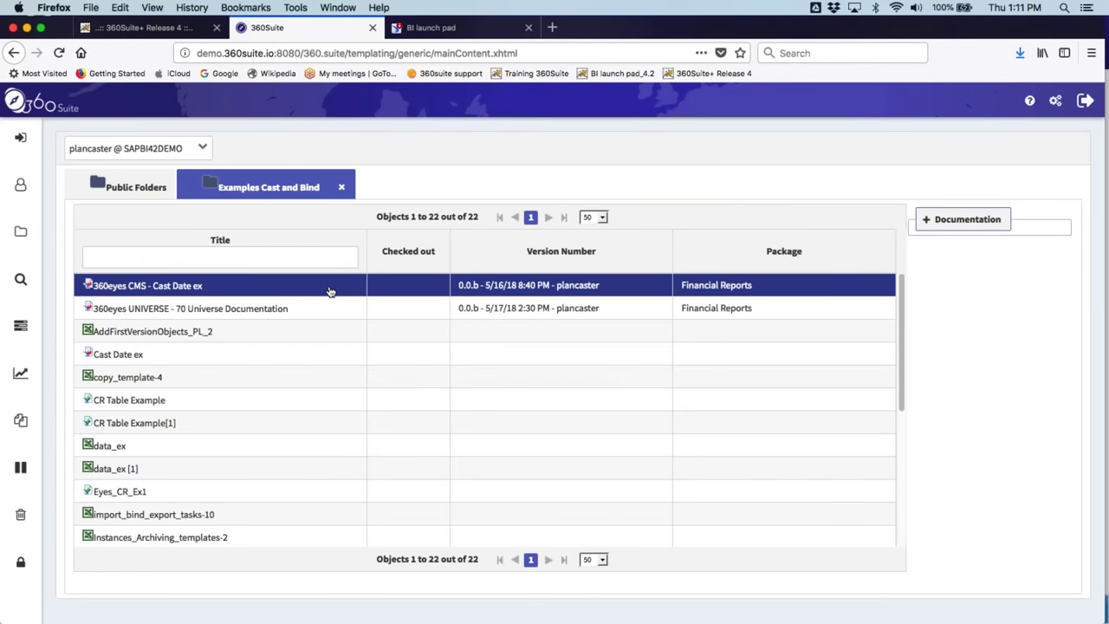
pyautogui.press('Down')
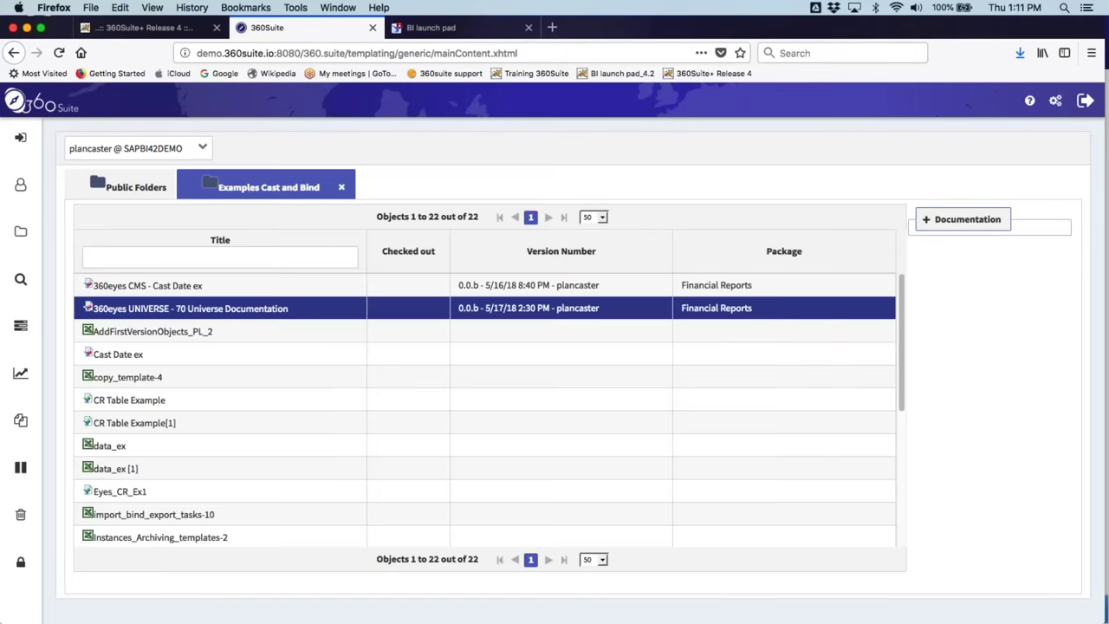
pyautogui.press('Down')
pyautogui.press('Down')
pyautogui.press('Down')
pyautogui.press('Down')
pyautogui.press('Down')
pyautogui.press('Down')
pyautogui.press('Down')
pyautogui.press('Down')
pyautogui.press('Down')
pyautogui.press('Down')
pyautogui.press('Down')
pyautogui.press('Down')
pyautogui.press('Down')
pyautogui.press('Down')
pyautogui.press('Down')
pyautogui.press('Up')
pyautogui.press('Up')
pyautogui.press('Up')
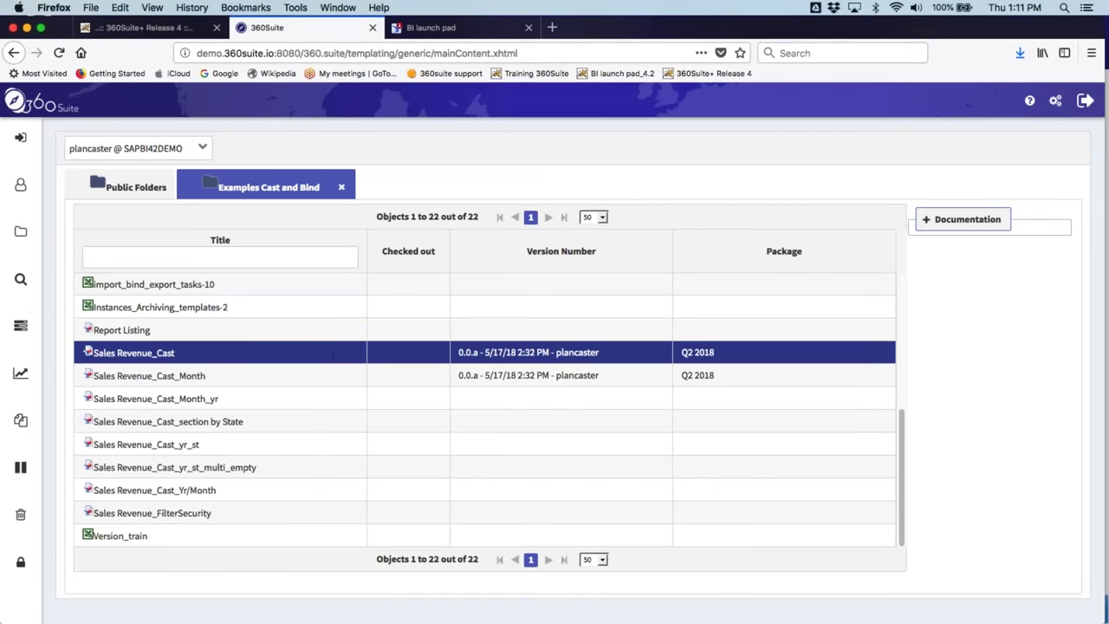
# Check out Sales Revenue_Cast from its Versioning menu.
pyautogui.rightClick(332, 355)
pyautogui.moveTo(369, 323)
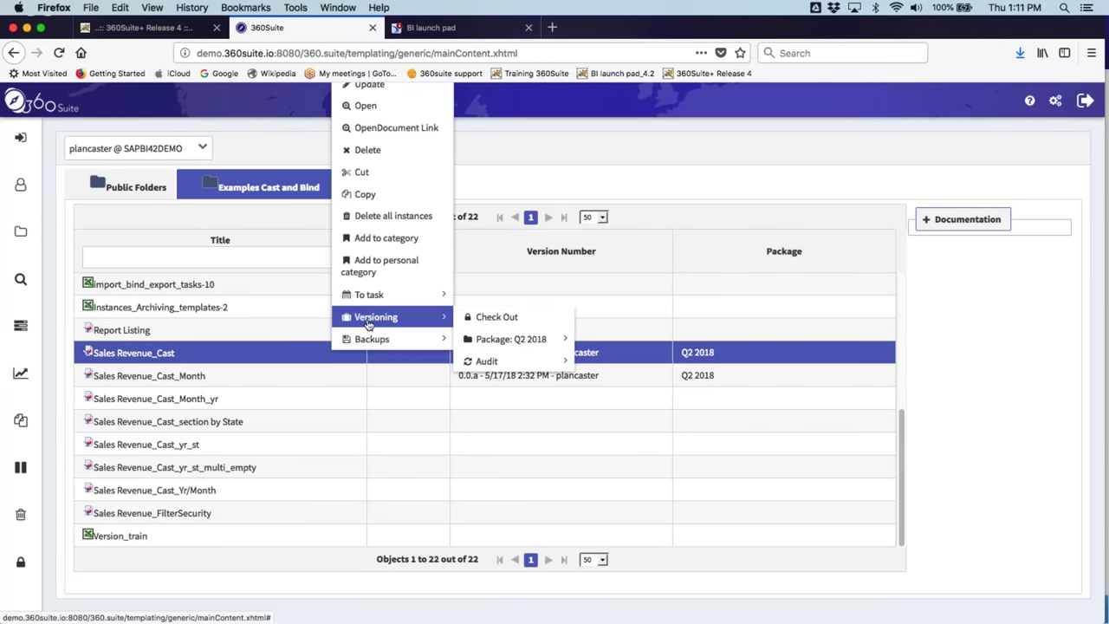
pyautogui.click(480, 325)
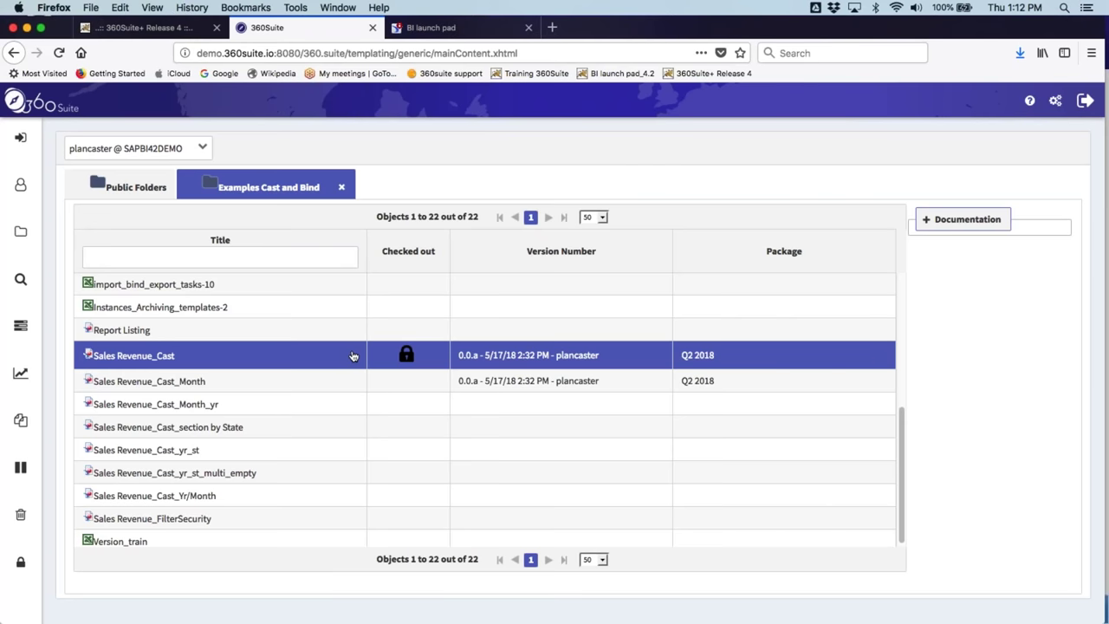
# Check in Sales Revenue_Cast as version 0.0.b with the comment 'Update Date field'.
pyautogui.rightClick(354, 356)
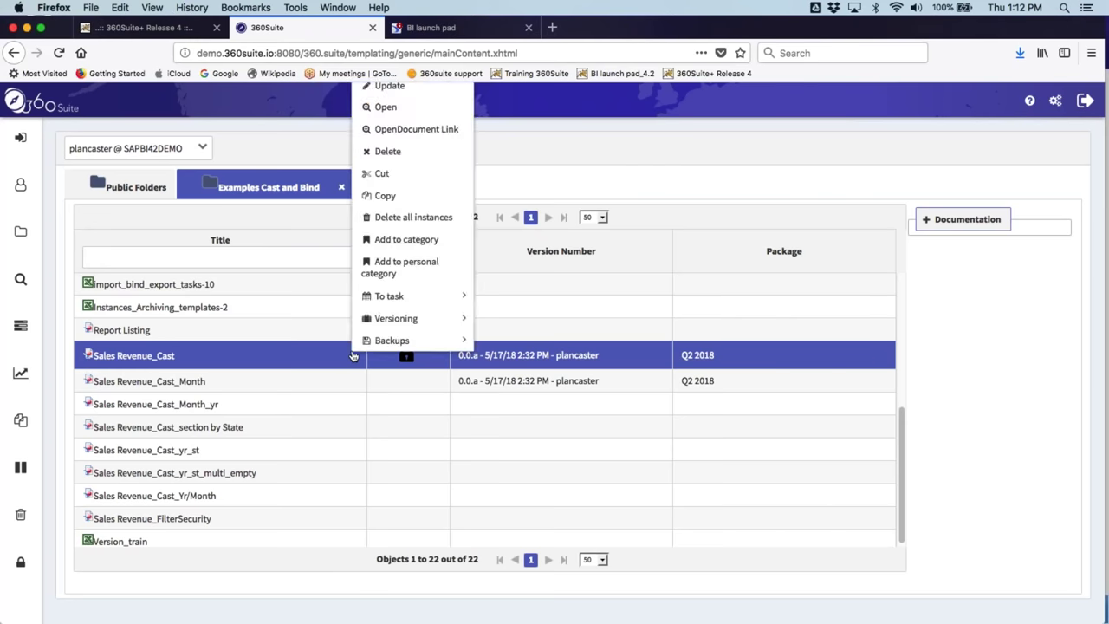
pyautogui.moveTo(402, 319)
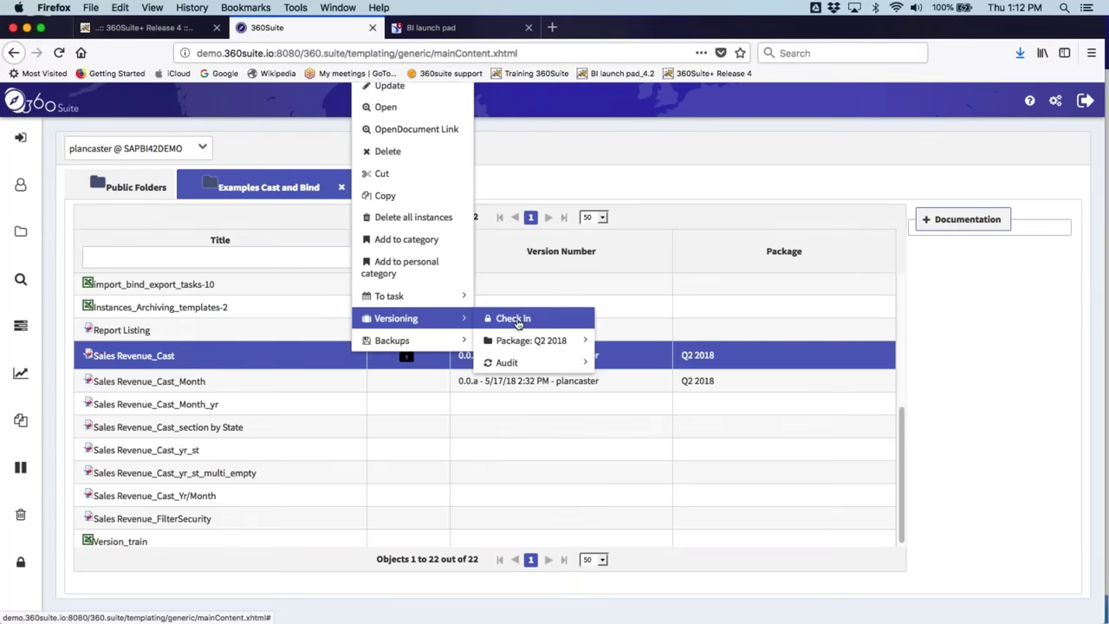
pyautogui.click(514, 318)
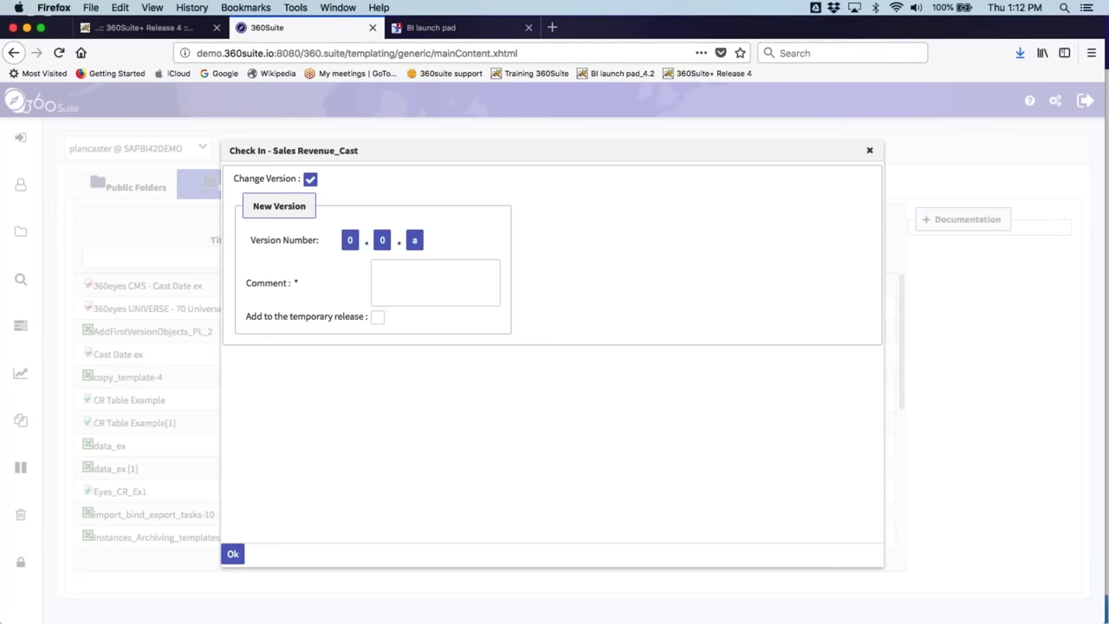
pyautogui.click(415, 243)
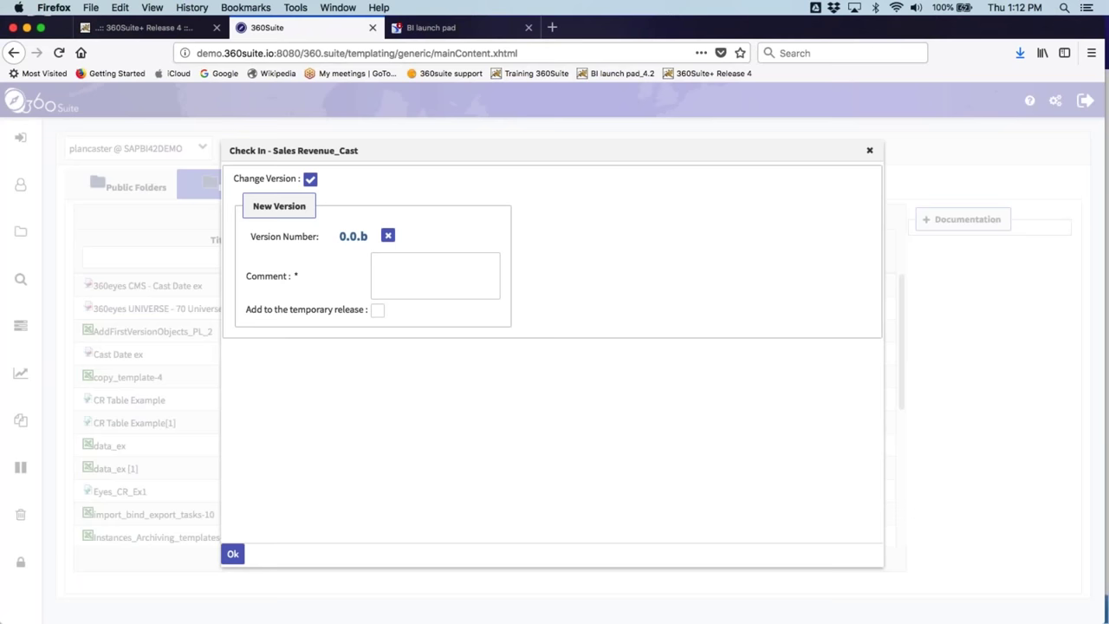
pyautogui.click(415, 274)
pyautogui.click(415, 274)
pyautogui.write('Update Date field.')
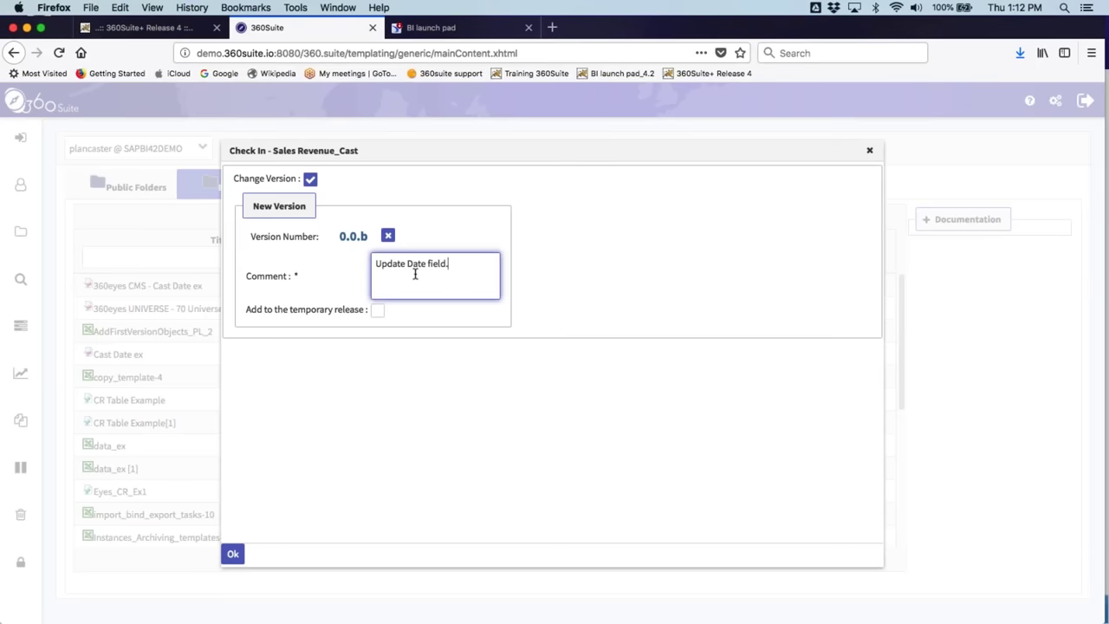
pyautogui.click(232, 553)
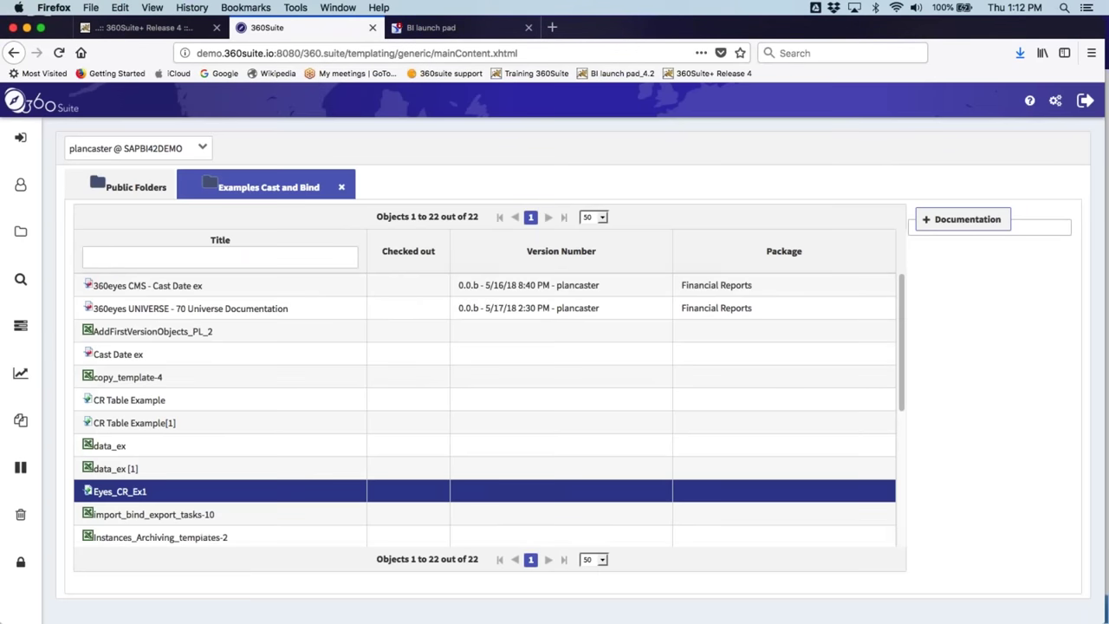
pyautogui.scroll(-5, 425, 488)
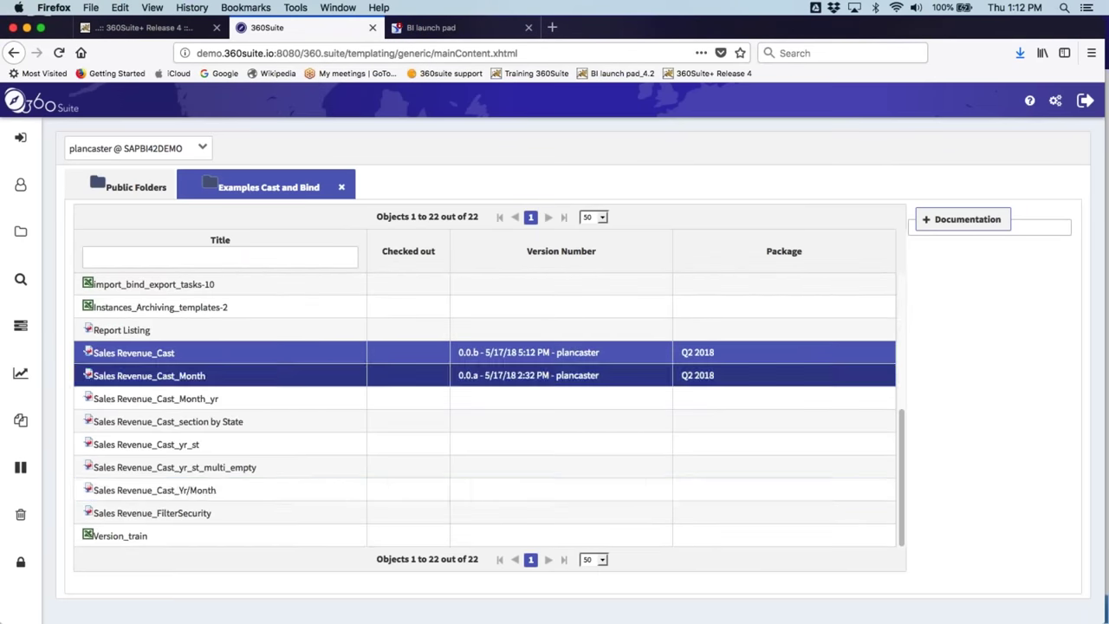
pyautogui.rightClick(298, 357)
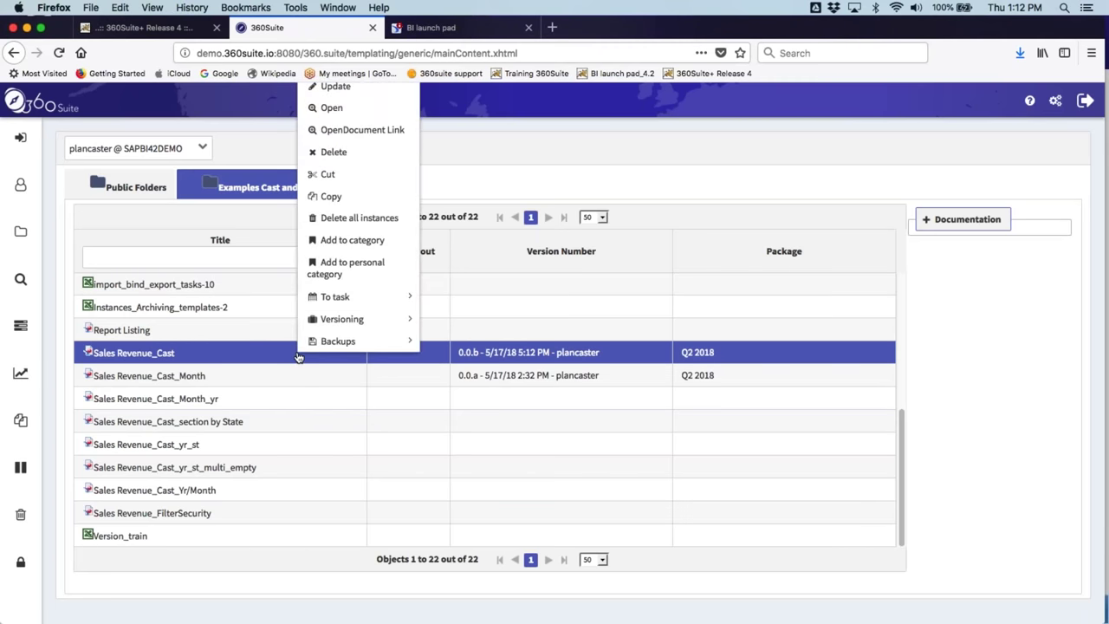
pyautogui.moveTo(317, 323)
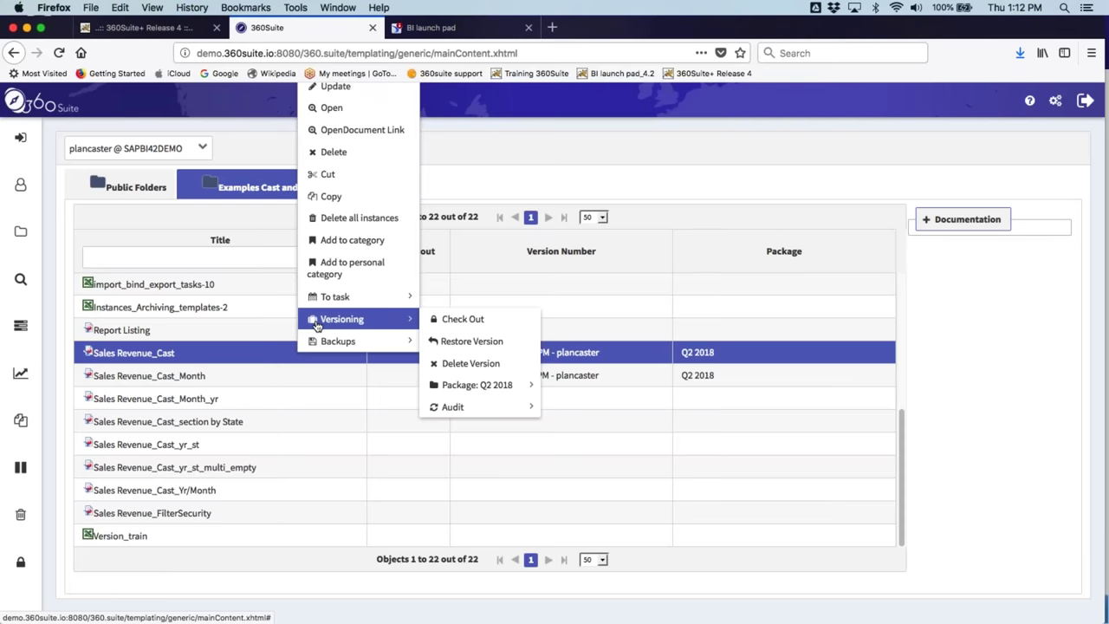
pyautogui.moveTo(496, 414)
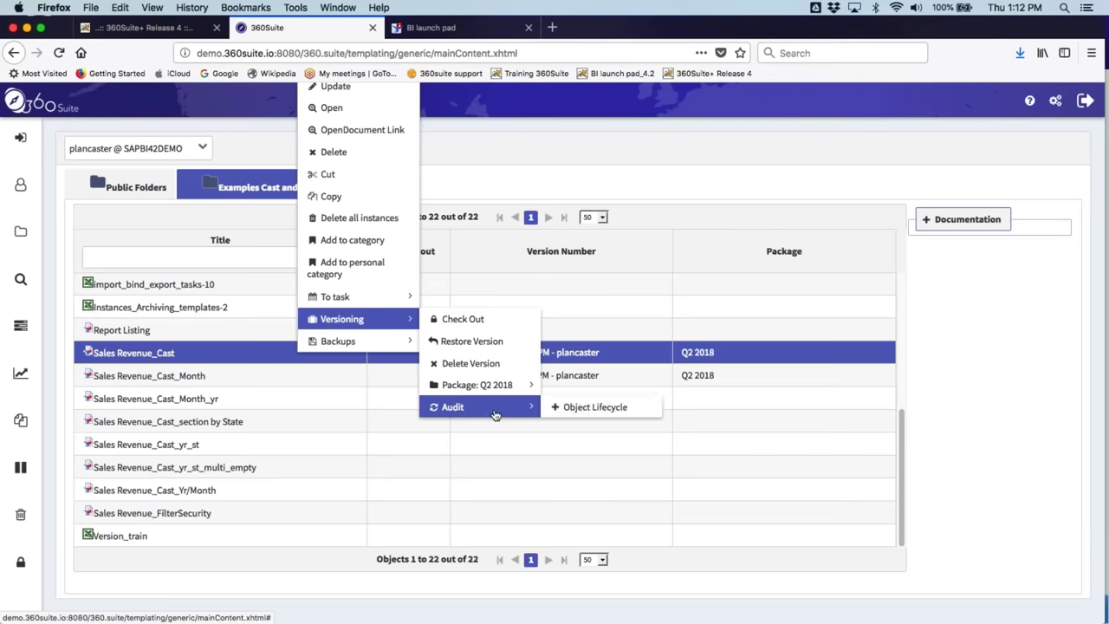
pyautogui.click(590, 407)
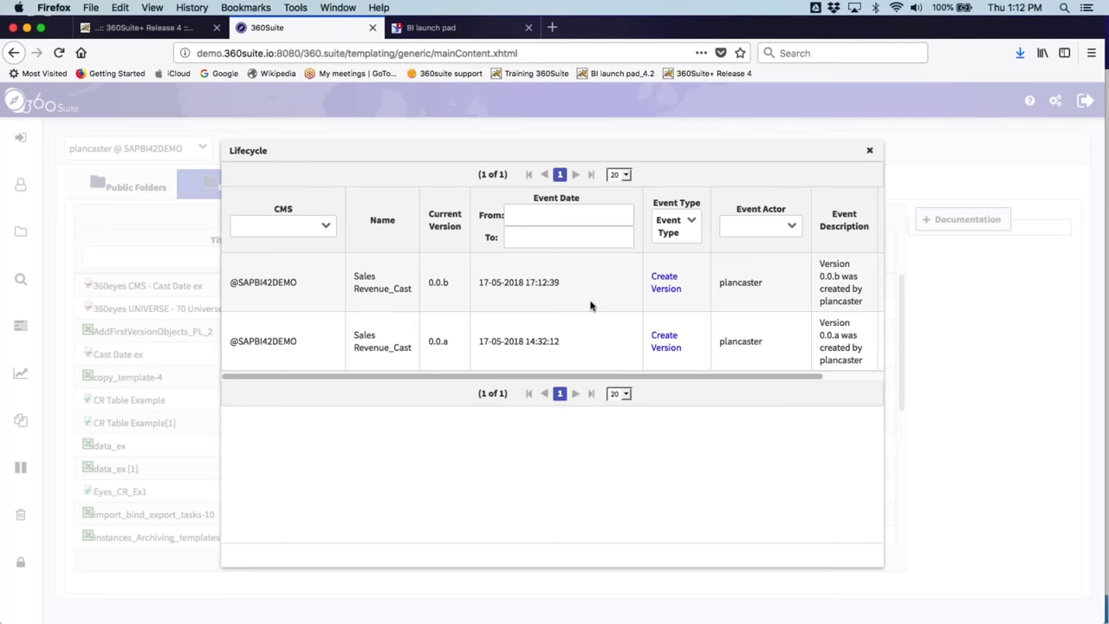
pyautogui.moveTo(718, 379); pyautogui.dragTo(809, 384)
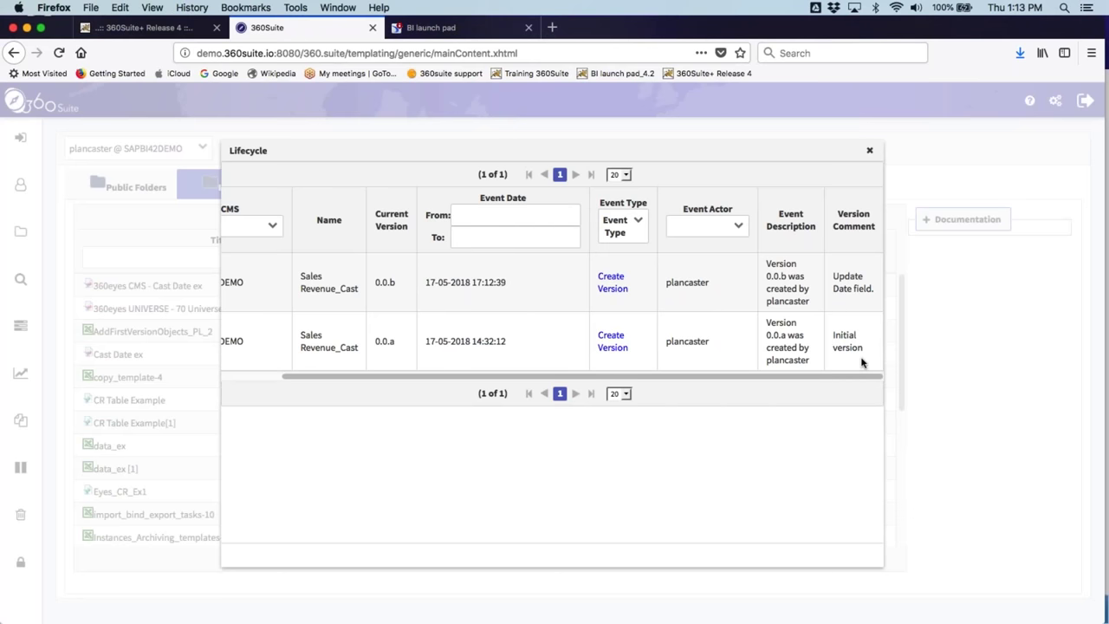
pyautogui.click(871, 153)
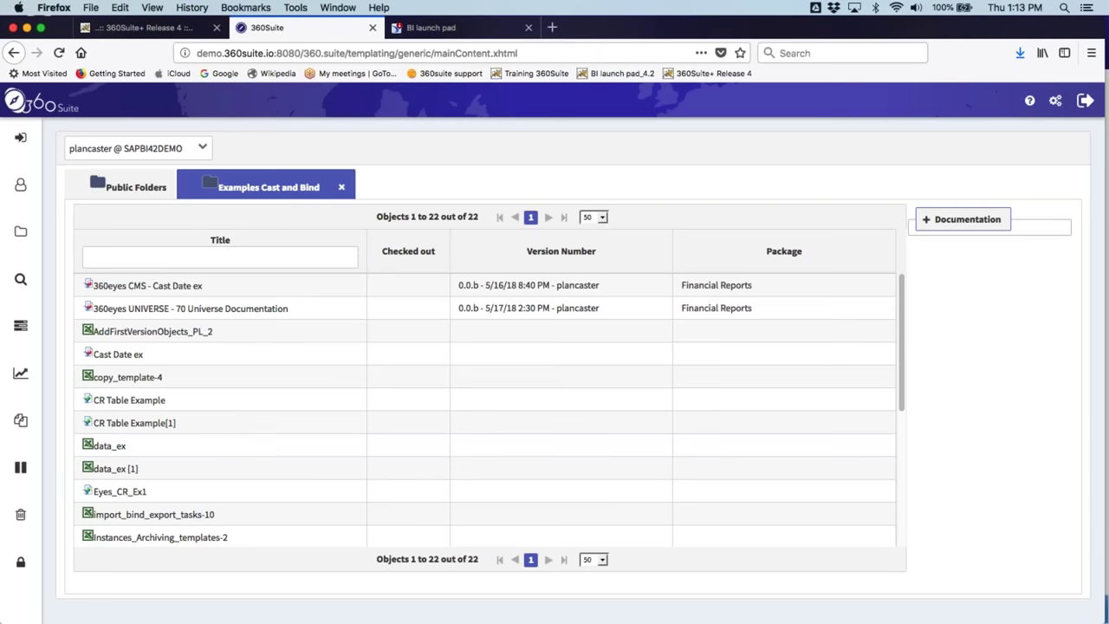
# Create new release 0.1 from the Q2 2018 package's releases, adding the listed versions.
pyautogui.click(21, 422)
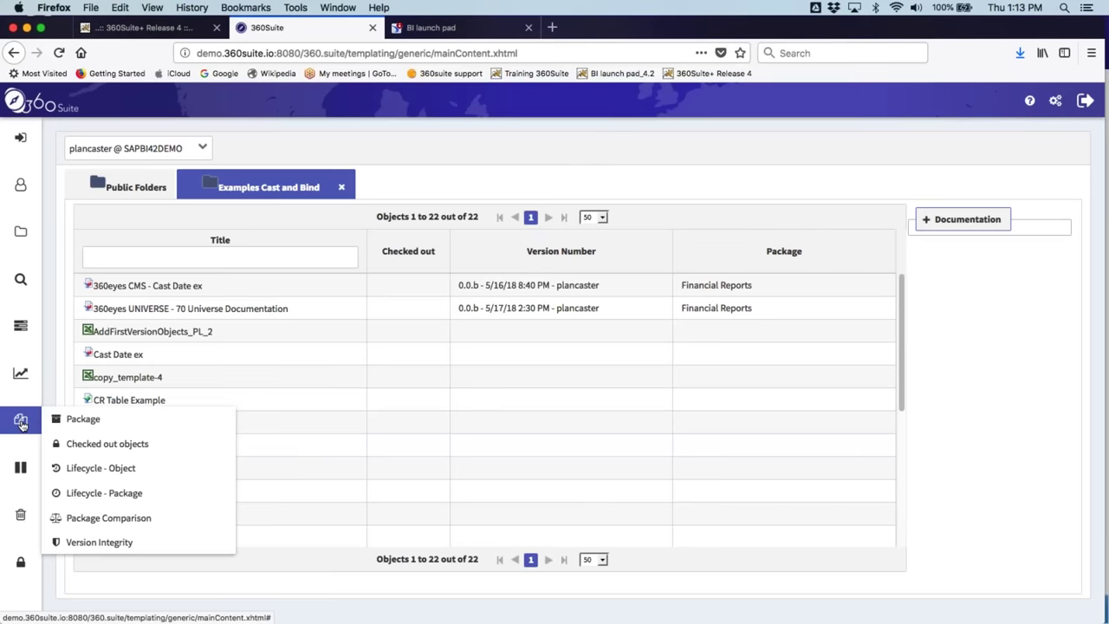
pyautogui.click(84, 420)
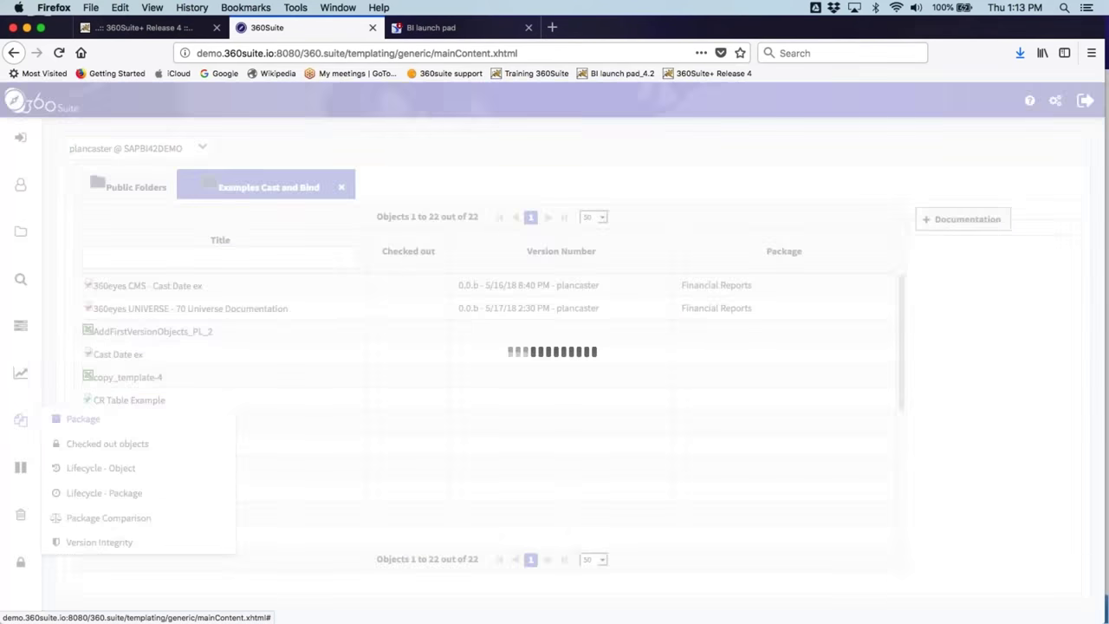
pyautogui.rightClick(163, 285)
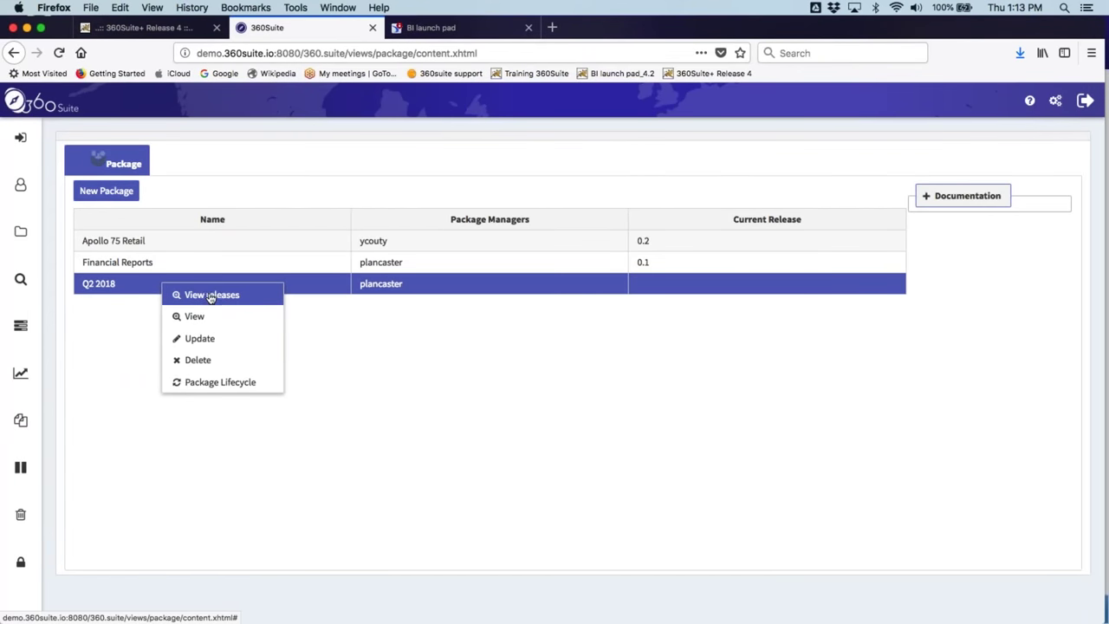
pyautogui.click(216, 295)
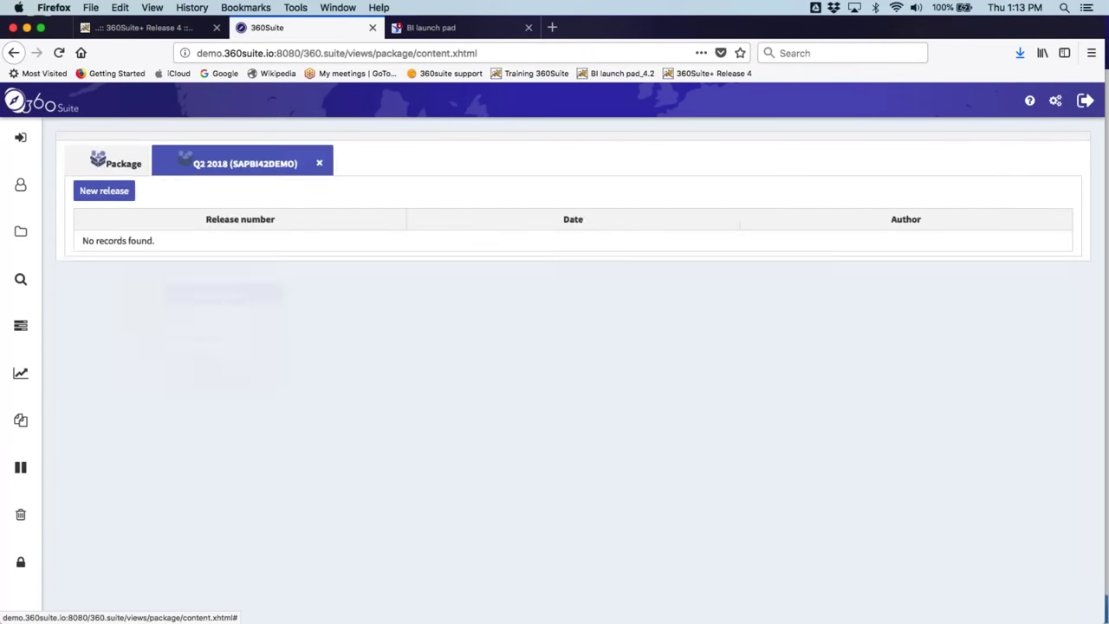
pyautogui.click(104, 191)
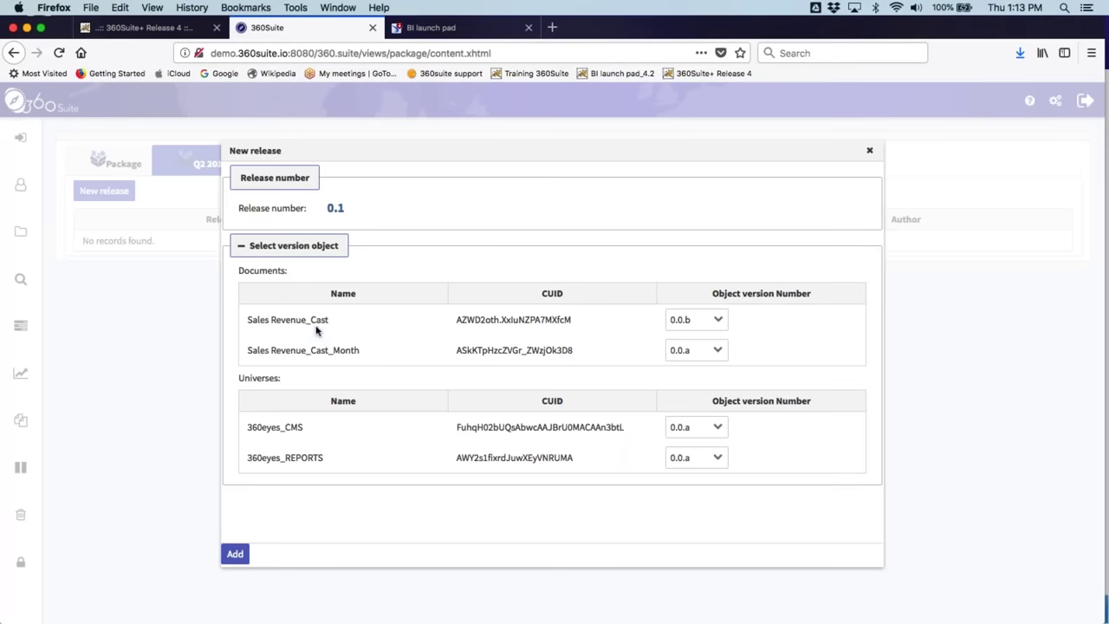
pyautogui.click(236, 554)
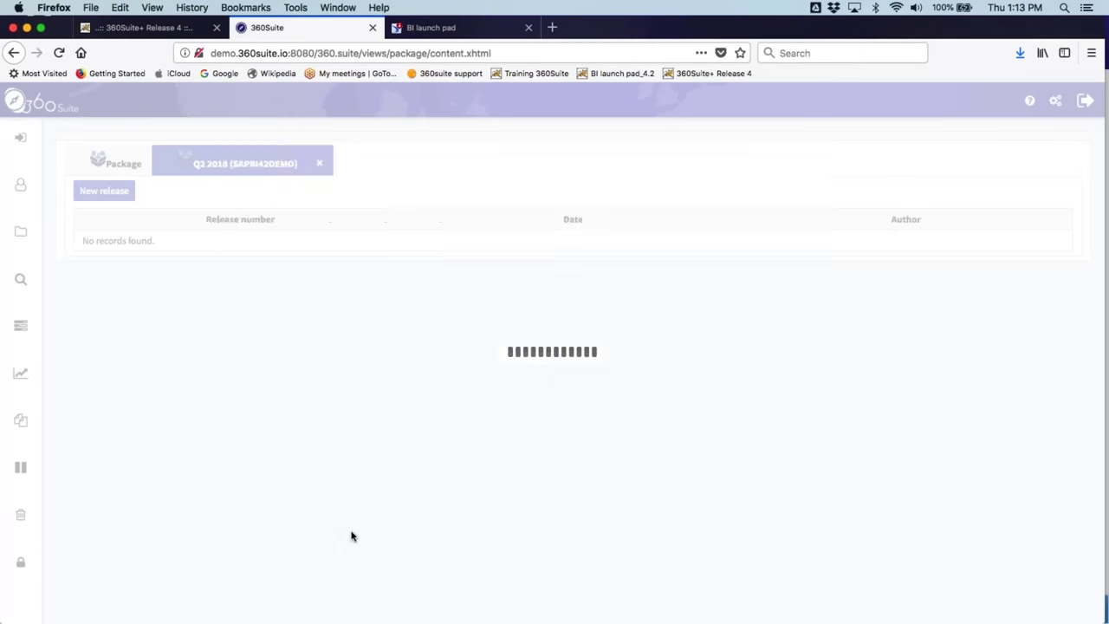